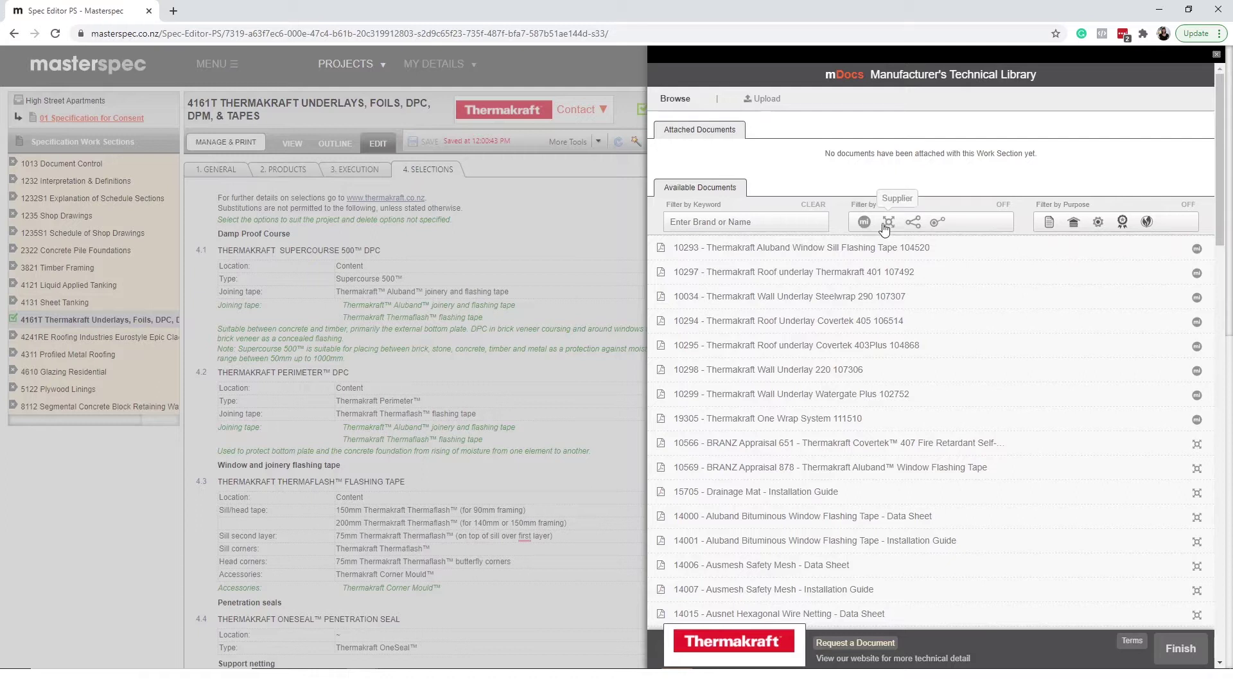
# Dismiss the mDocs Manufacturer's Technical Library panel with Esc.
pyautogui.press('Escape')
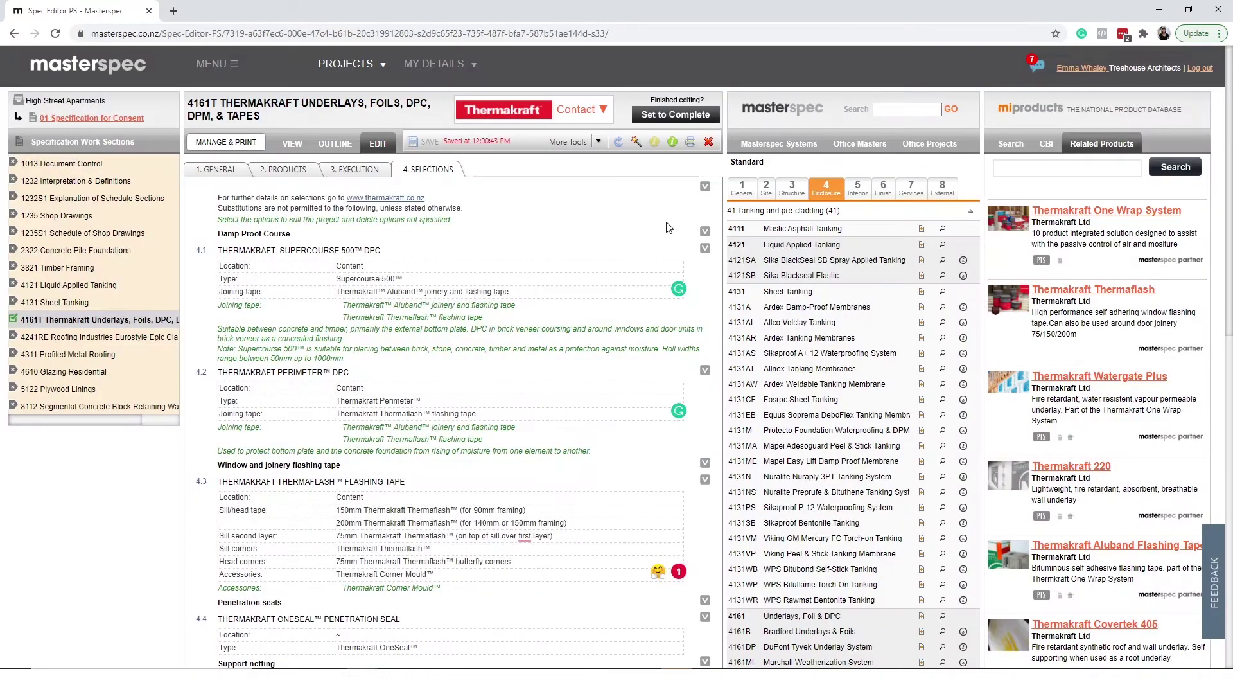
# Set the 4161T Thermakraft section to complete, then browse the BRANZ and Drainage Mat document details.
pyautogui.click(671, 116)
pyautogui.click(612, 263)
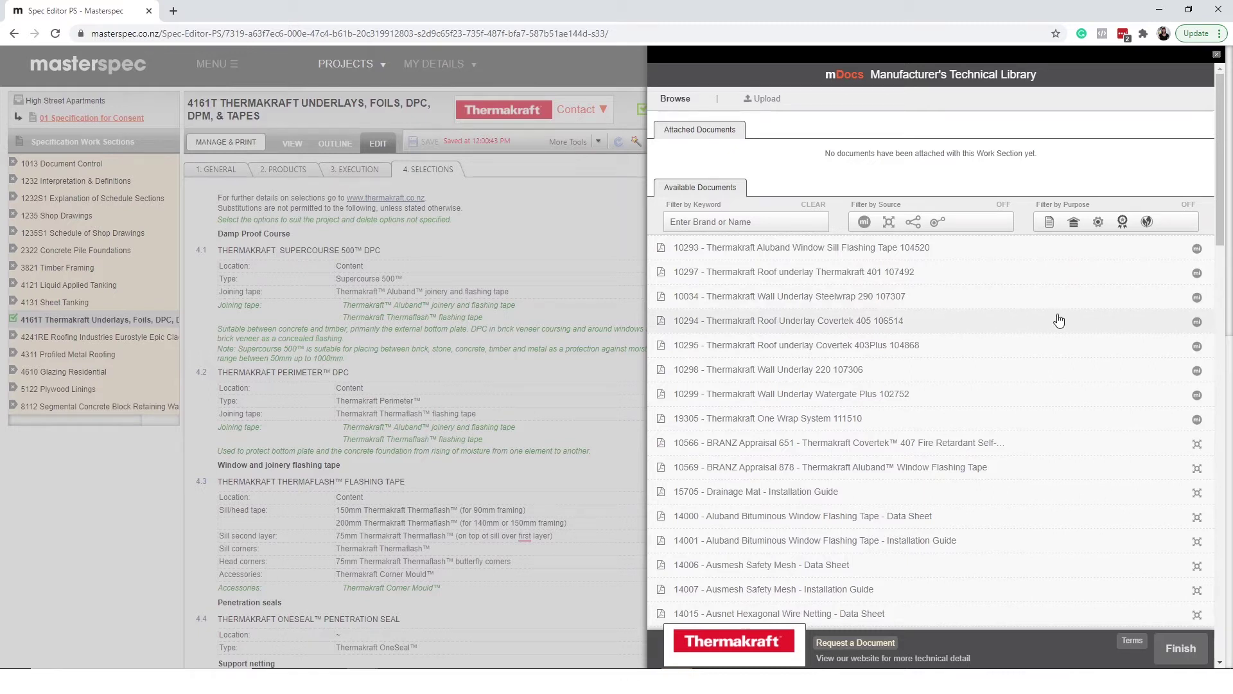
pyautogui.click(1050, 444)
pyautogui.click(1049, 445)
pyautogui.click(1047, 500)
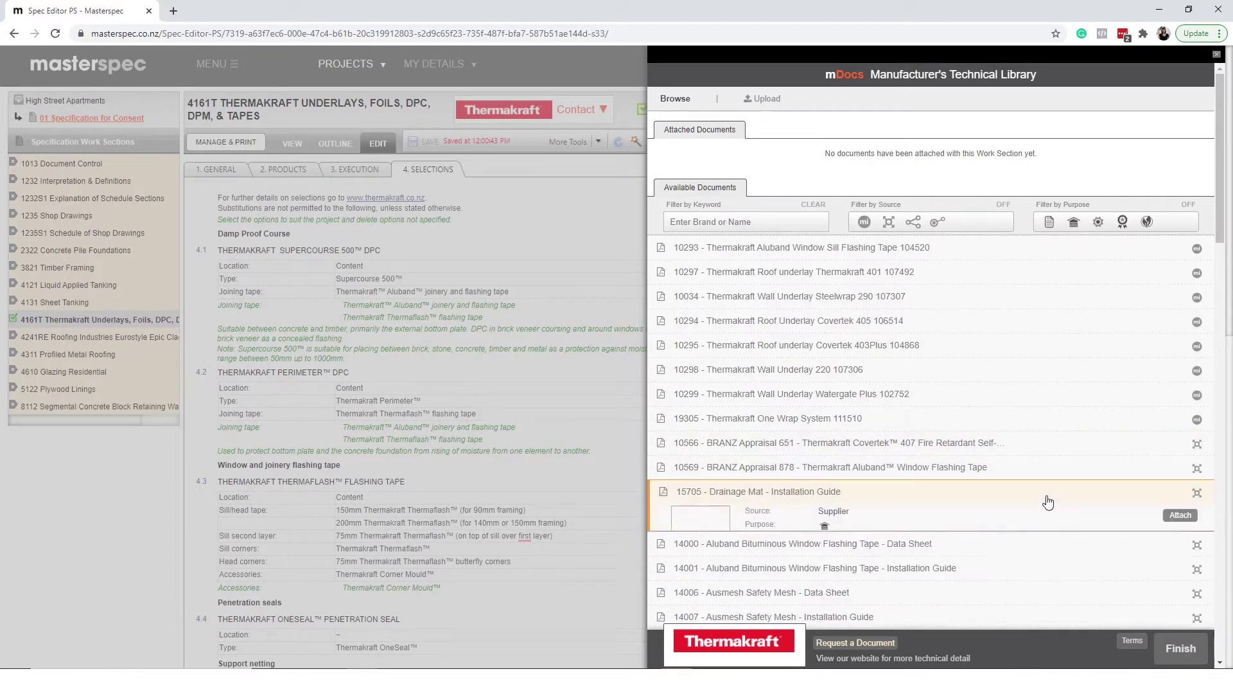
pyautogui.click(1048, 501)
pyautogui.scroll(-3, 1048, 500)
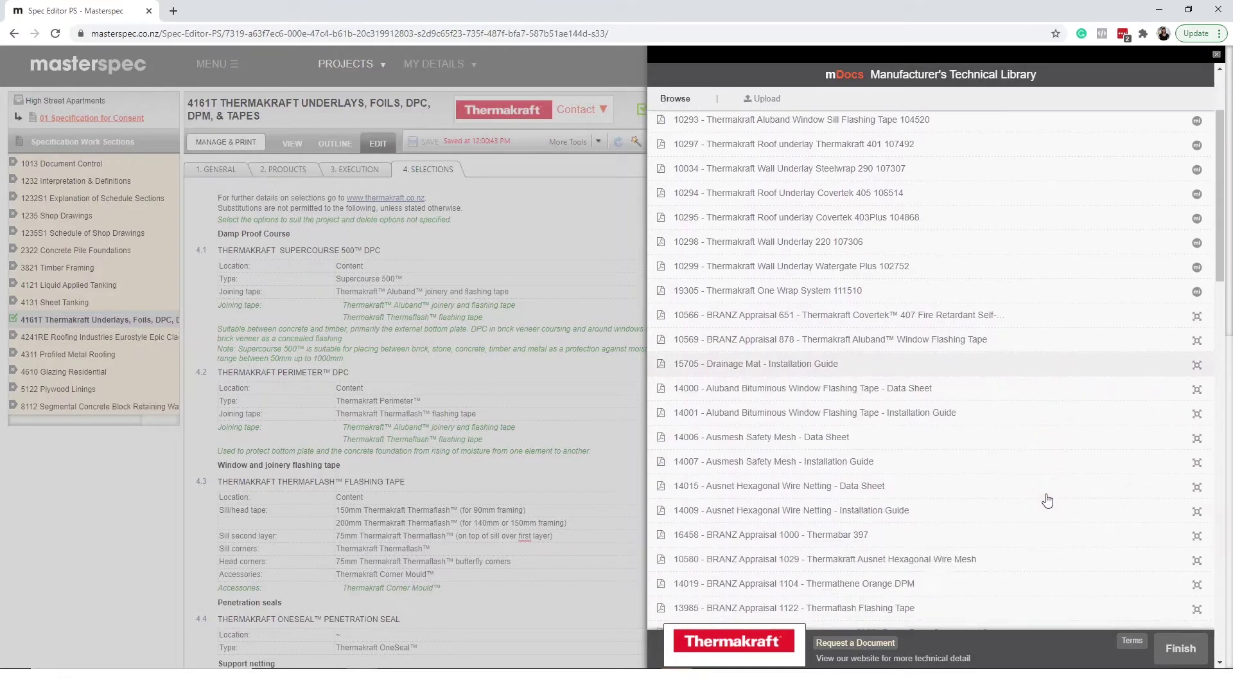
pyautogui.scroll(3, 1047, 501)
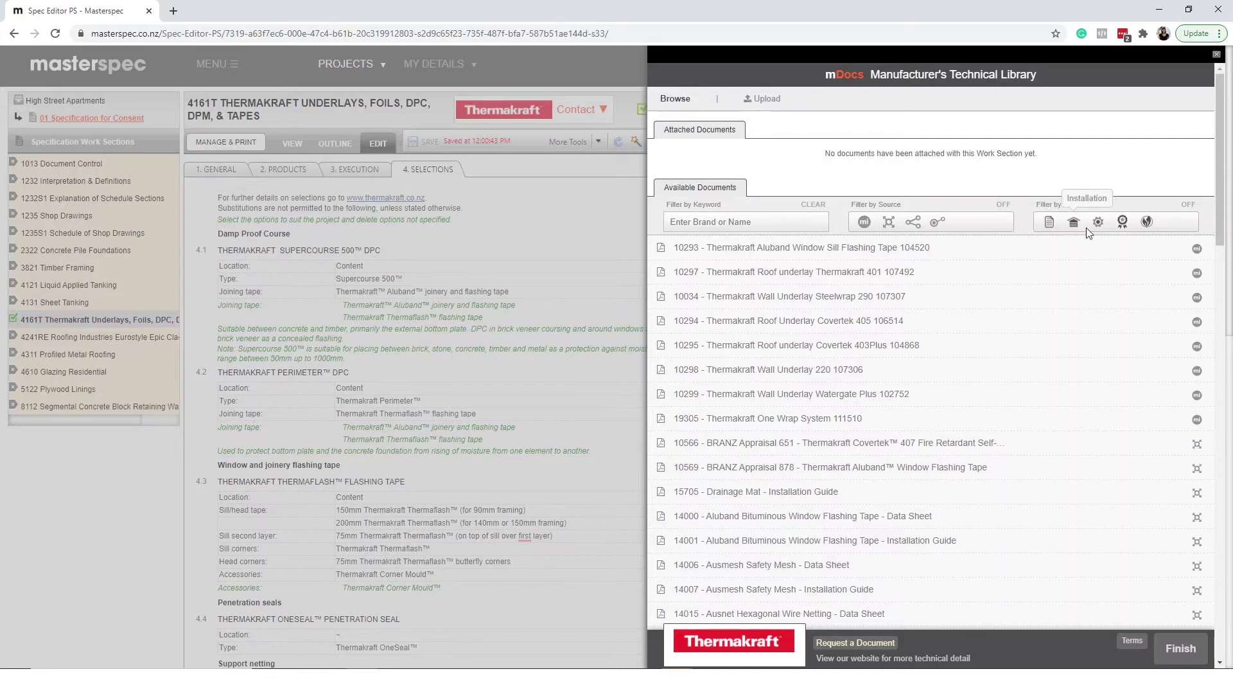
# Check the One Wrap System details and preview the 15705 Drainage Mat guide PDF.
pyautogui.click(999, 419)
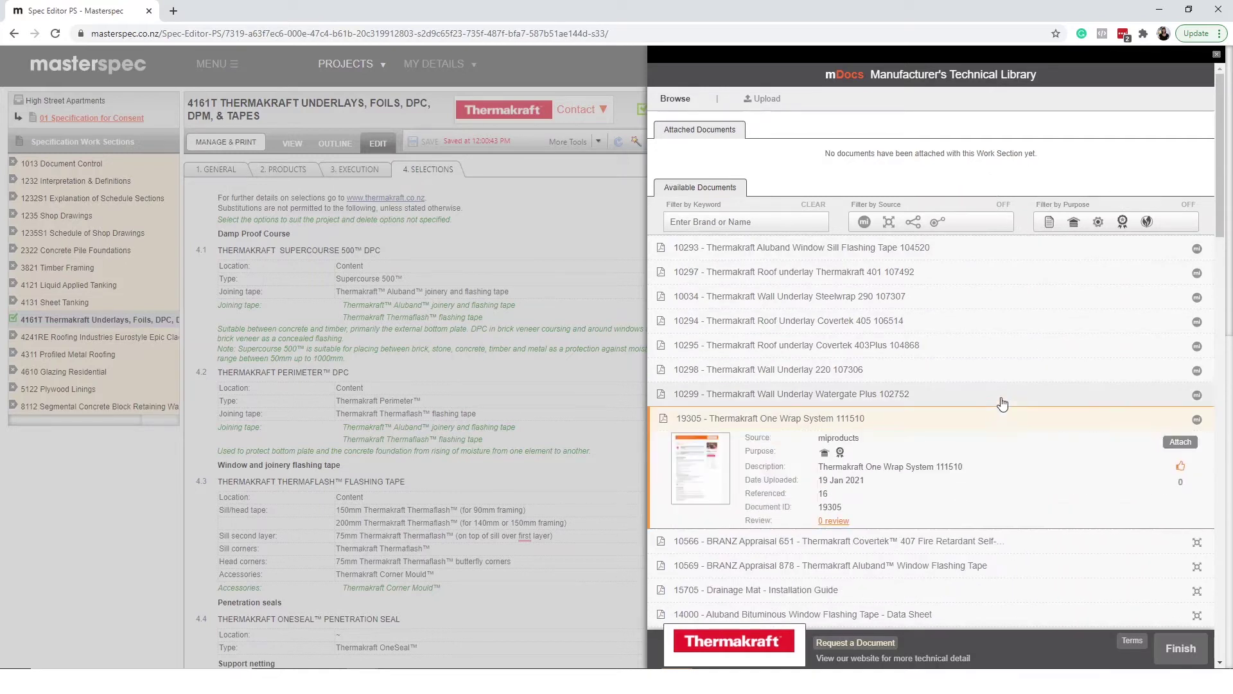
pyautogui.click(936, 421)
pyautogui.click(901, 498)
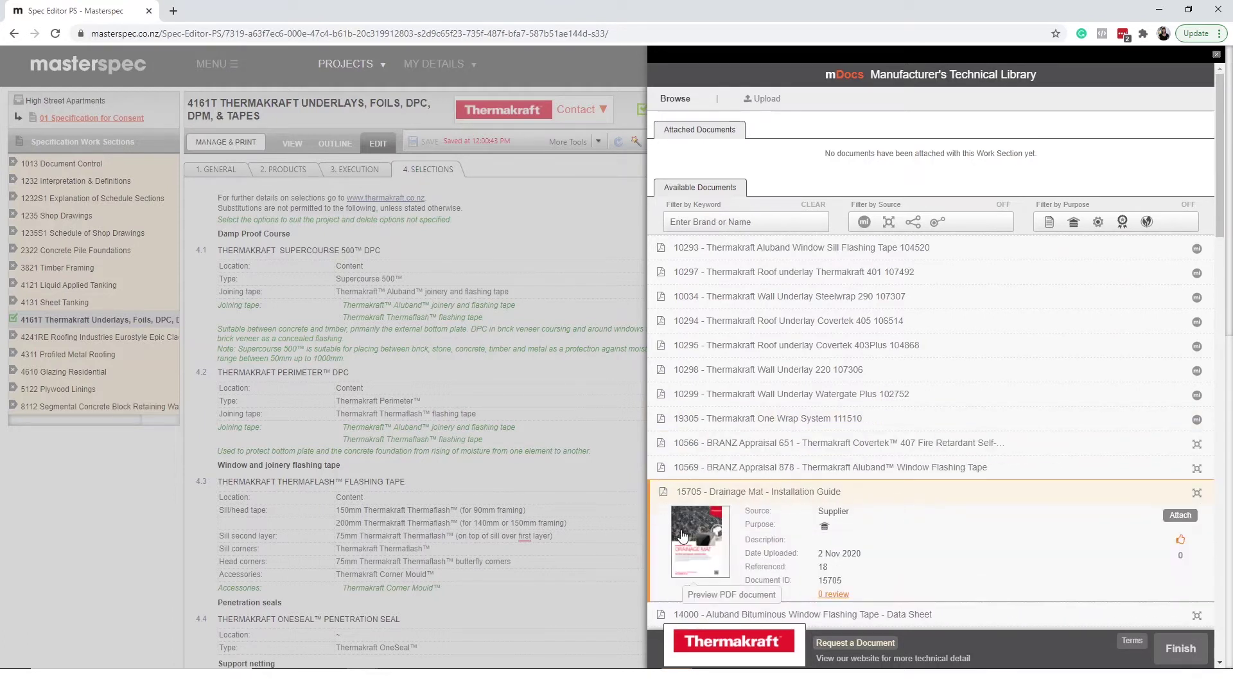
pyautogui.click(681, 529)
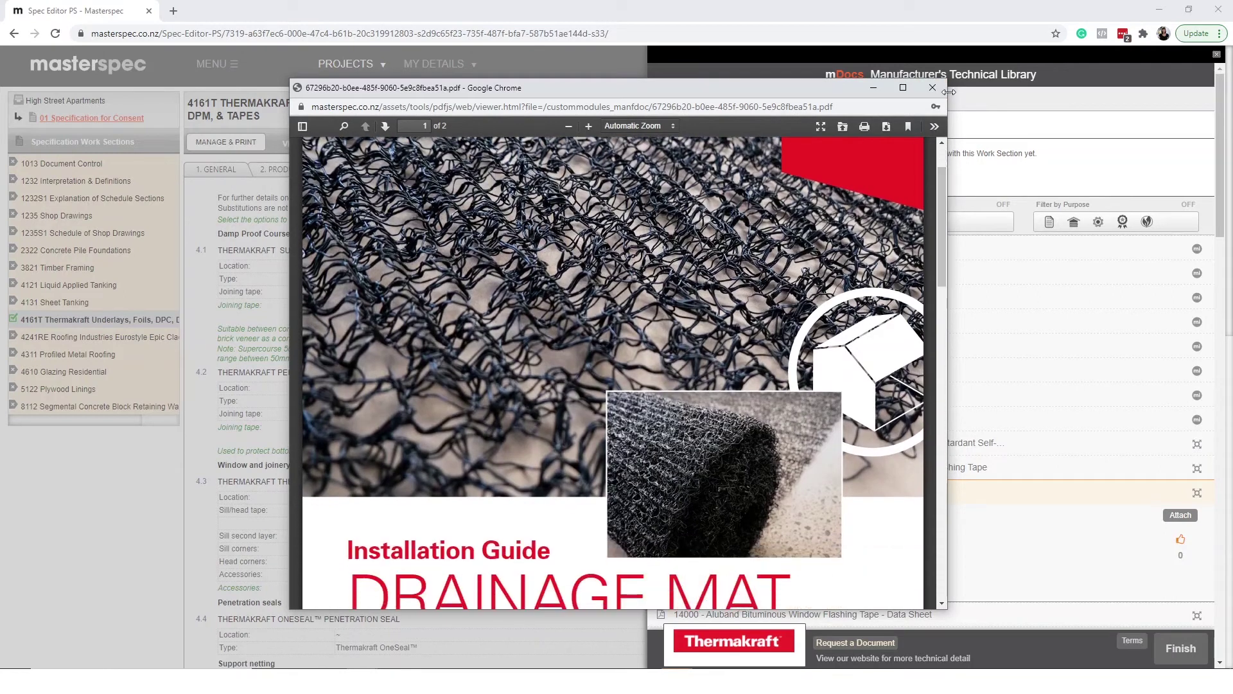
pyautogui.click(932, 89)
# Attach the Drainage Mat Installation Guide with Installation purpose and rate it useful.
pyautogui.click(1182, 515)
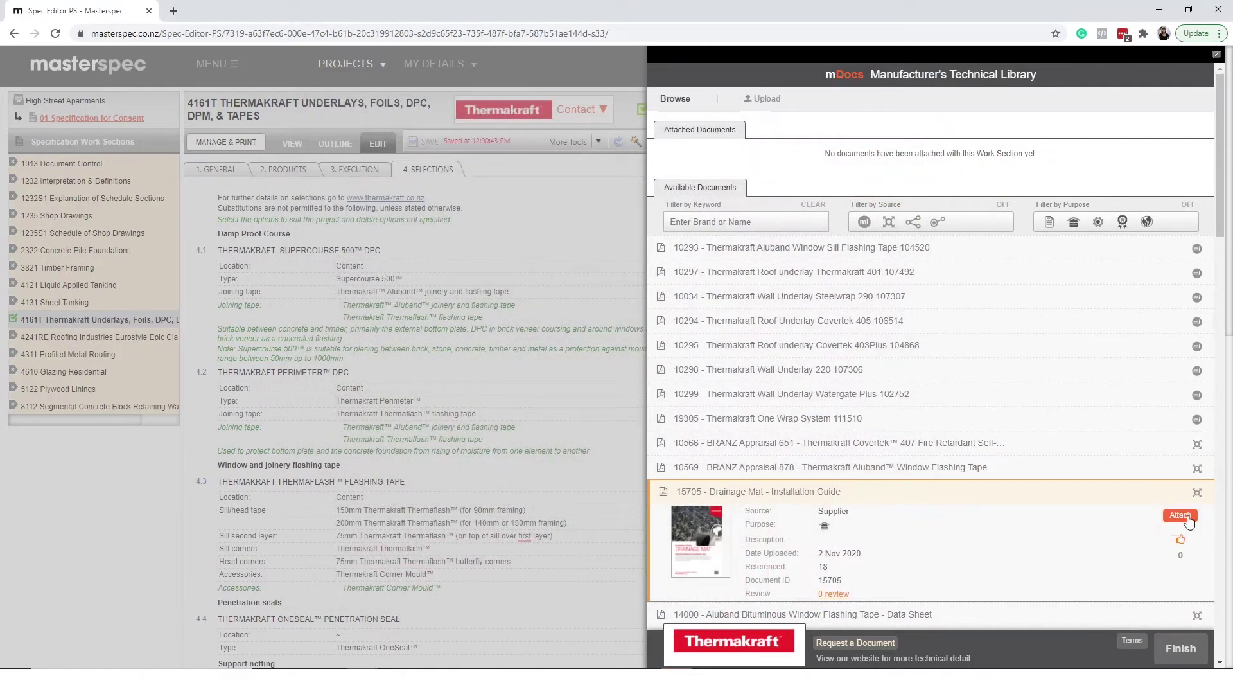
pyautogui.click(1181, 529)
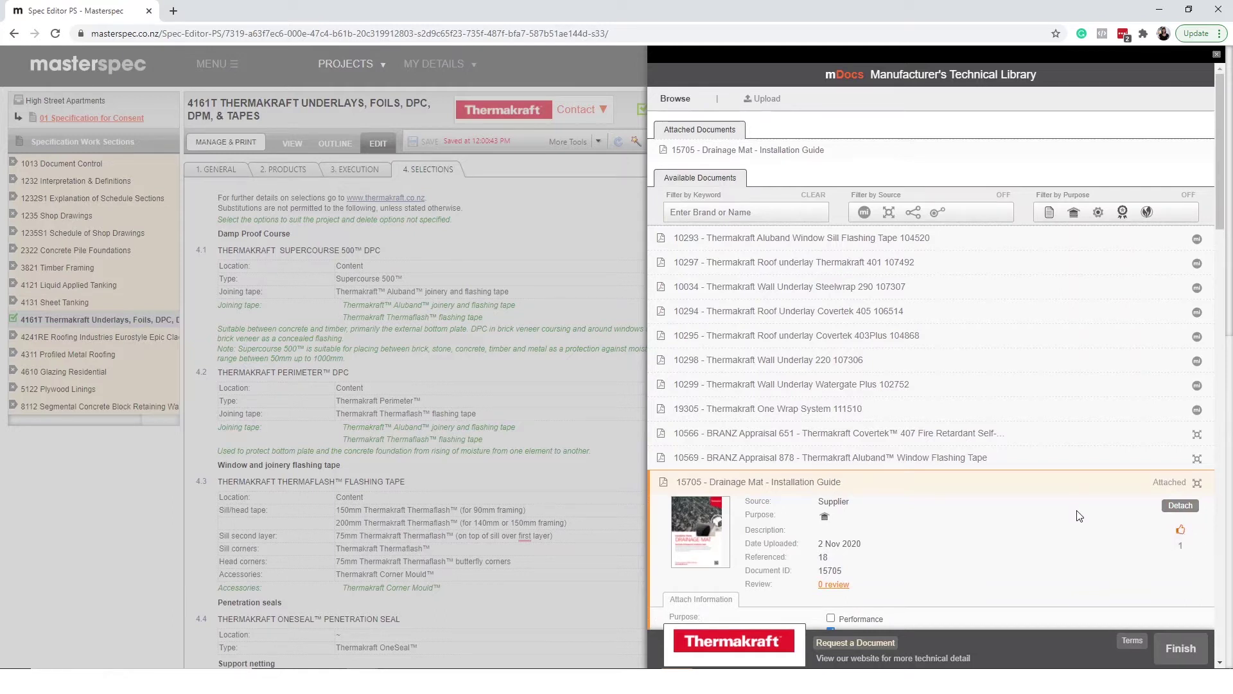
pyautogui.scroll(-3, 1079, 517)
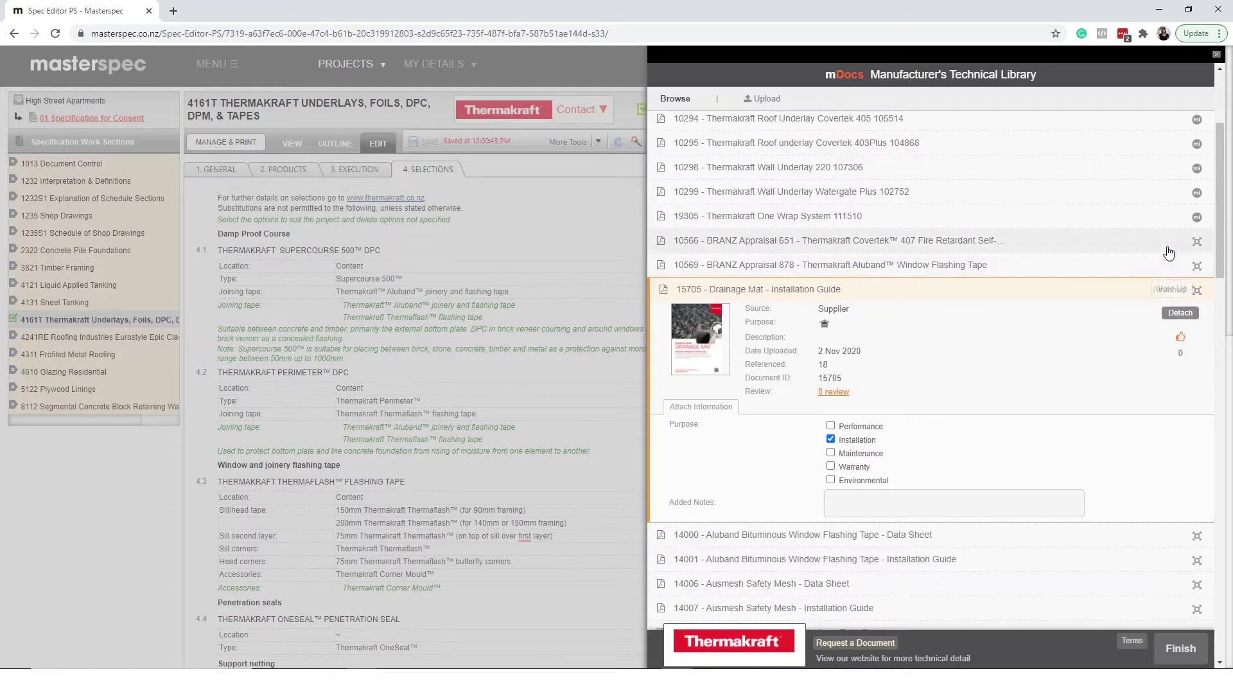
pyautogui.click(1181, 341)
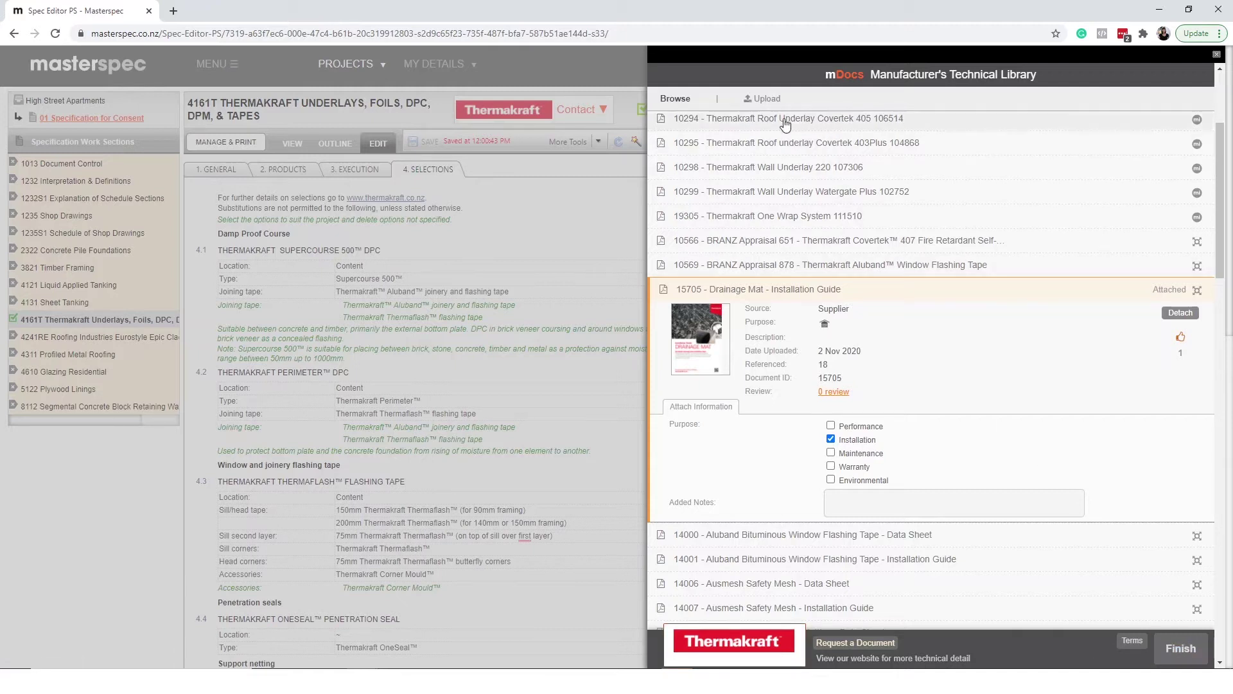
# Start a new mDocs upload and choose the specification PDF as its file.
pyautogui.click(773, 100)
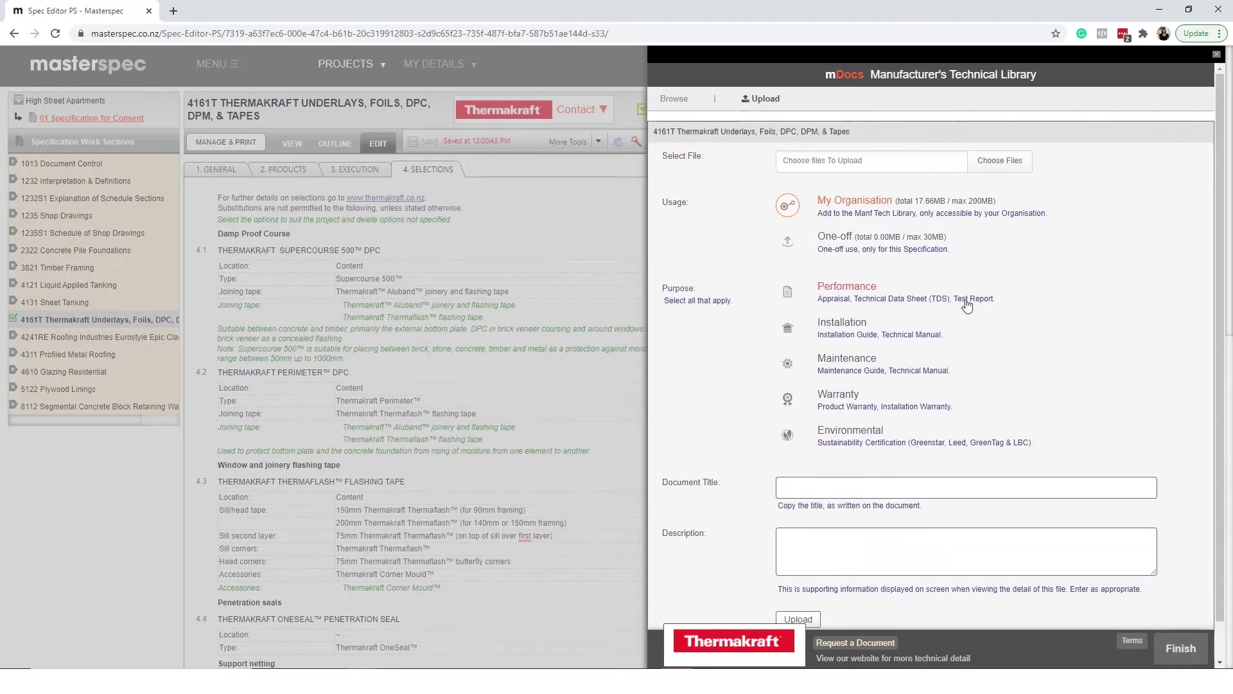
pyautogui.click(1020, 165)
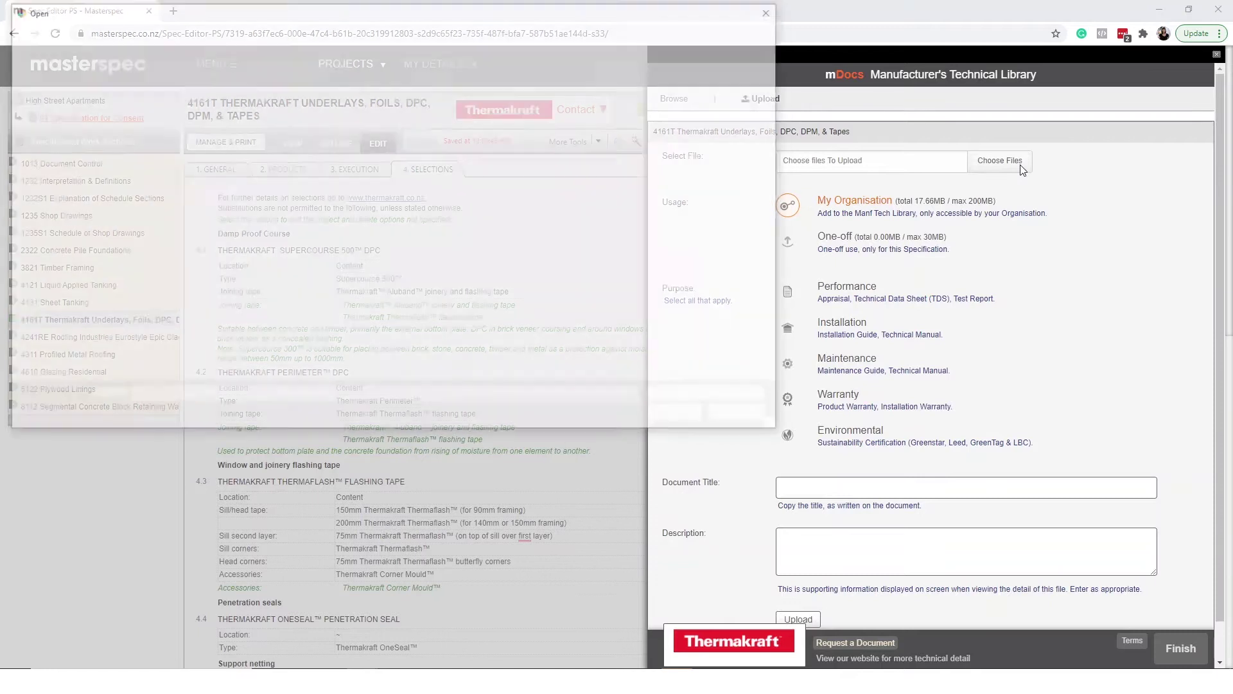
pyautogui.doubleClick(236, 95)
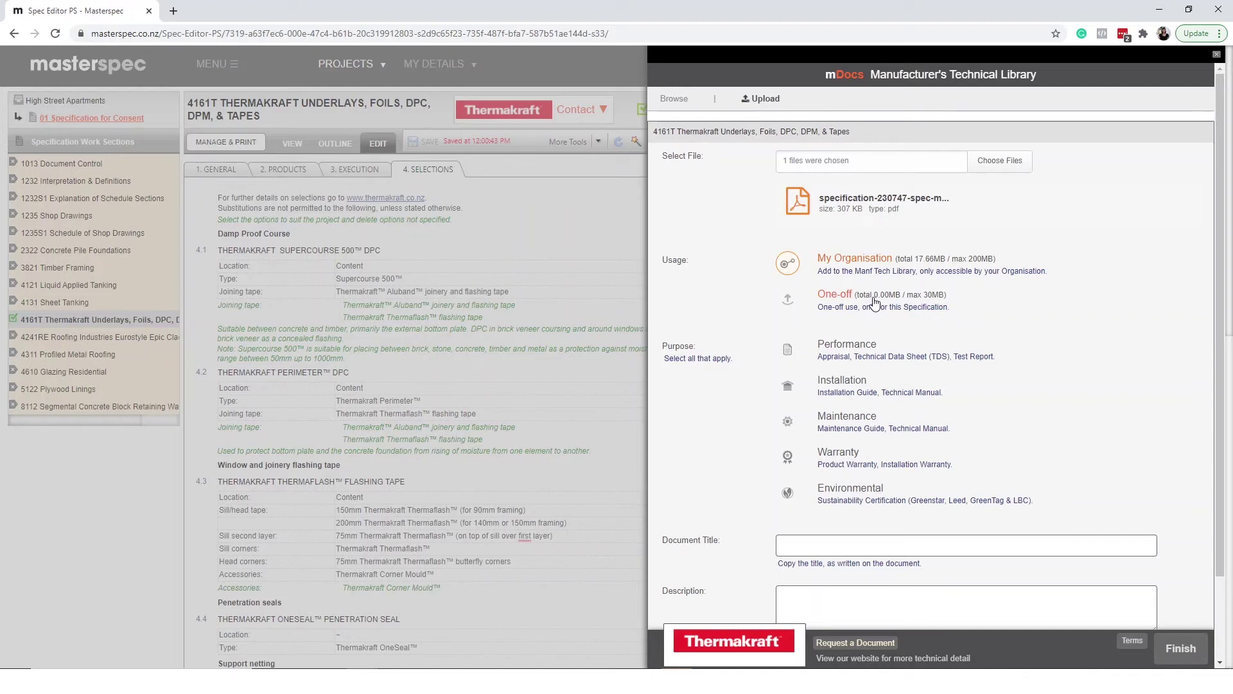
# Make it one-off with Performance purpose, title 'Title' and description 'Description', then upload it.
pyautogui.click(875, 302)
pyautogui.click(938, 350)
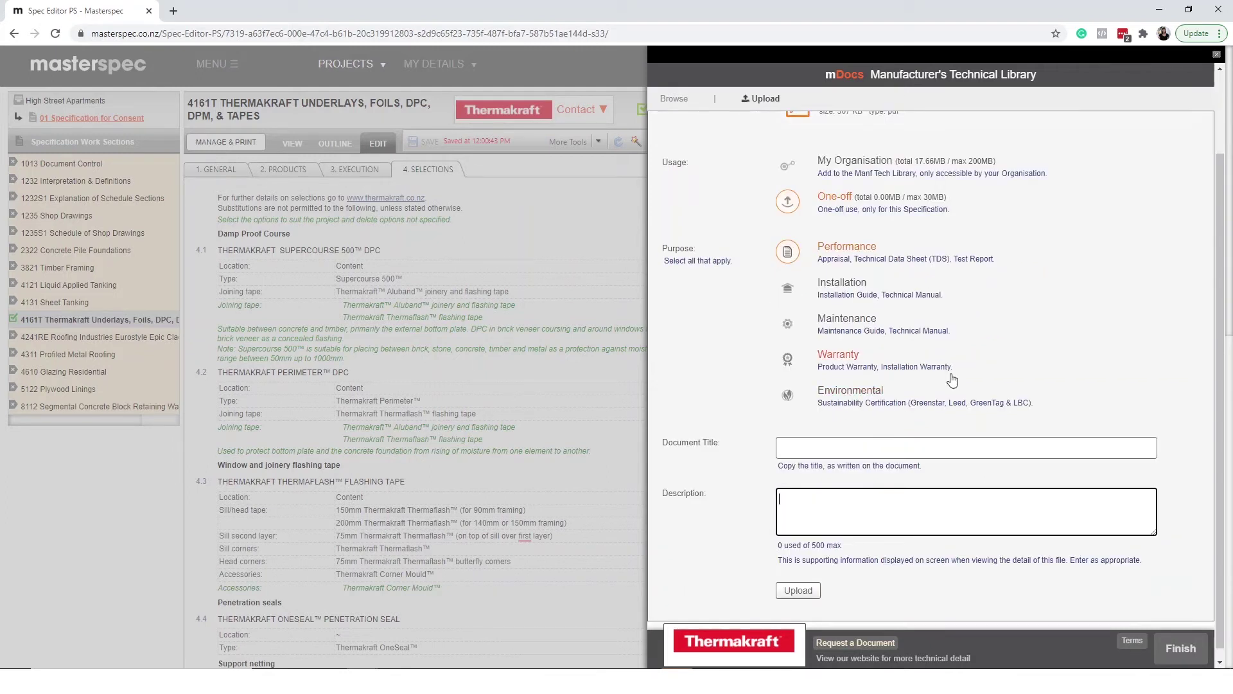
pyautogui.click(835, 445)
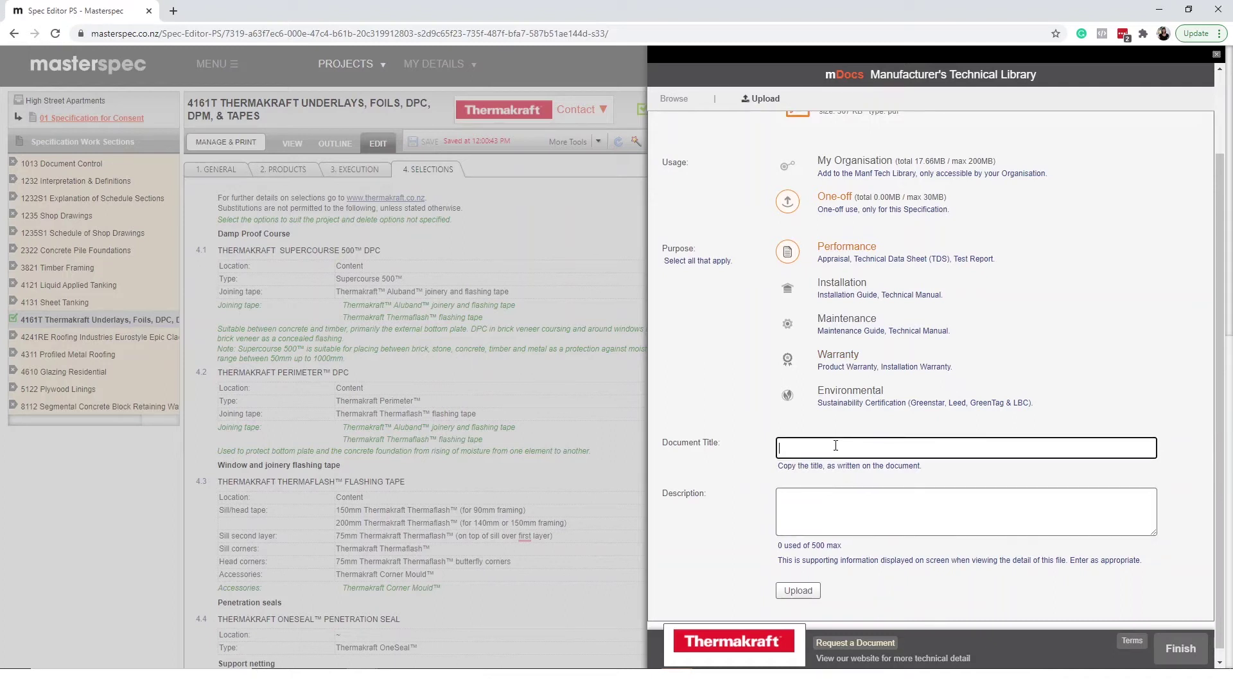
pyautogui.click(833, 498)
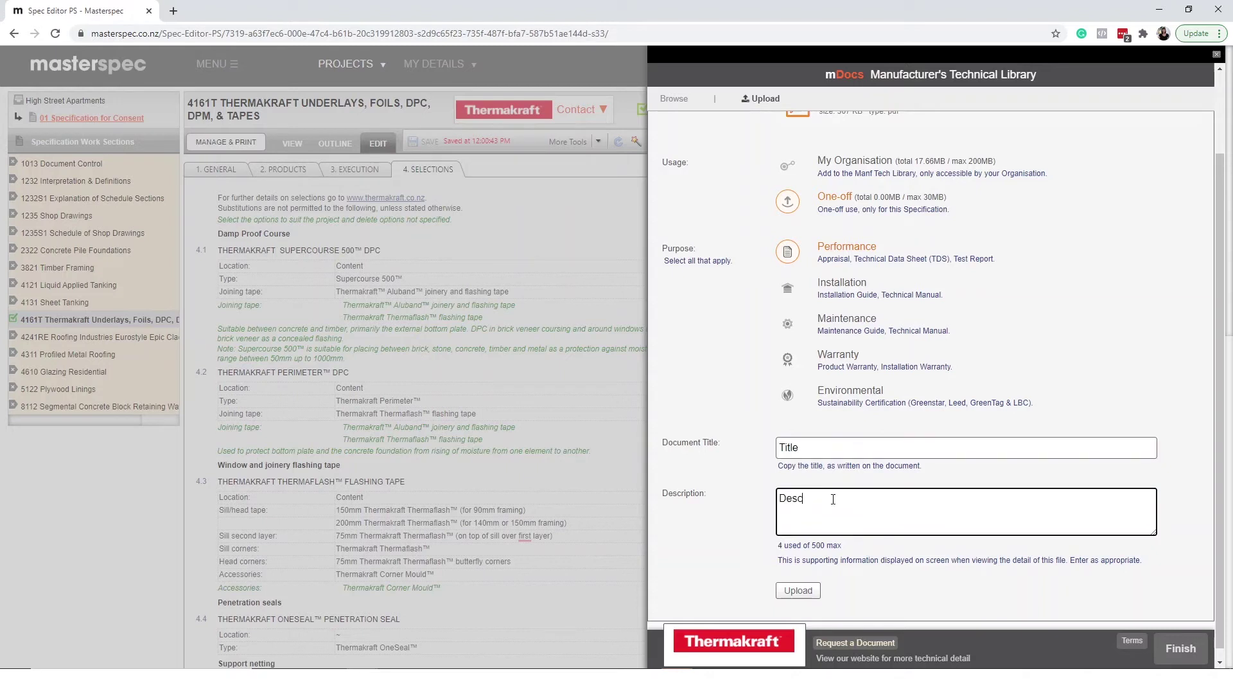
pyautogui.write('Description')
pyautogui.click(800, 594)
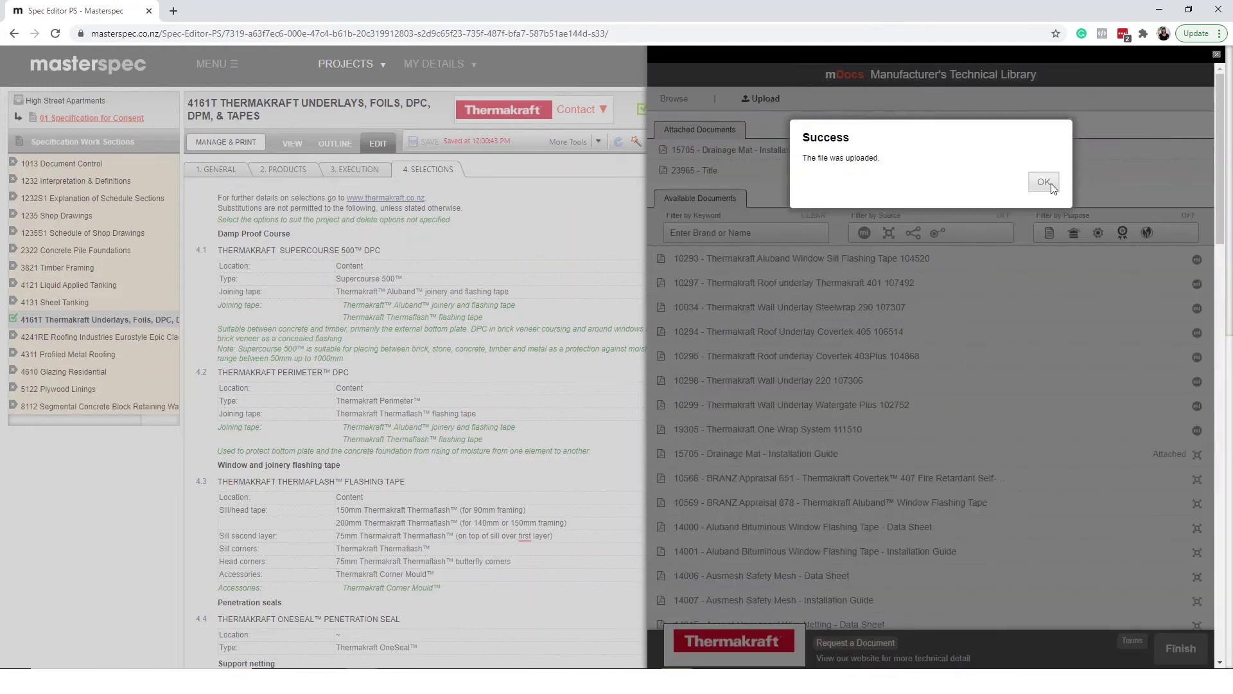
# Dismiss the upload success, finish the library, and view the Manage & Print mDocs Appendix.
pyautogui.click(1051, 186)
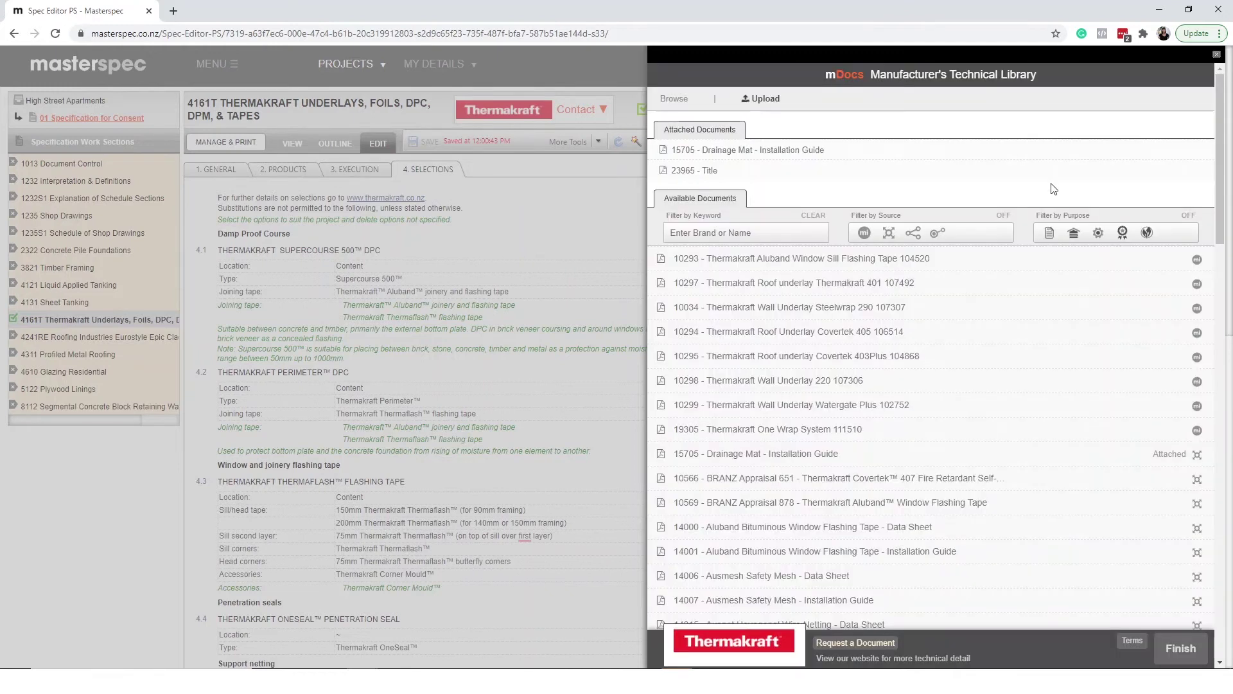
pyautogui.click(1179, 652)
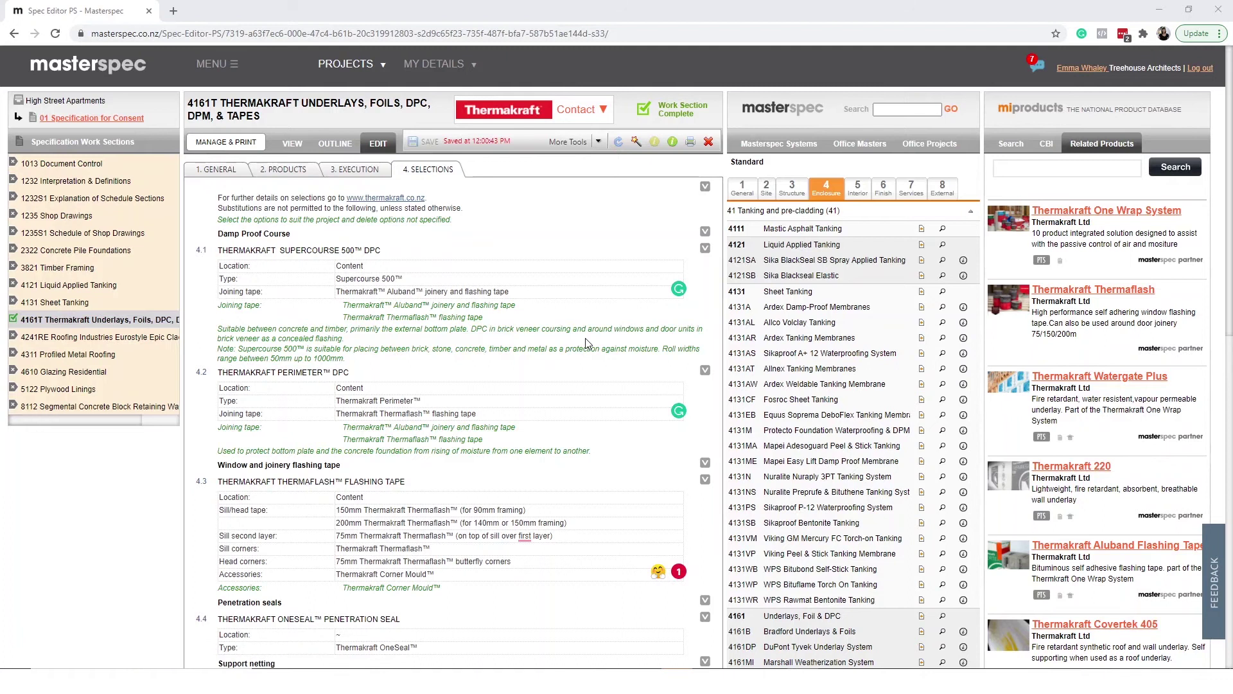
pyautogui.click(233, 147)
pyautogui.click(233, 146)
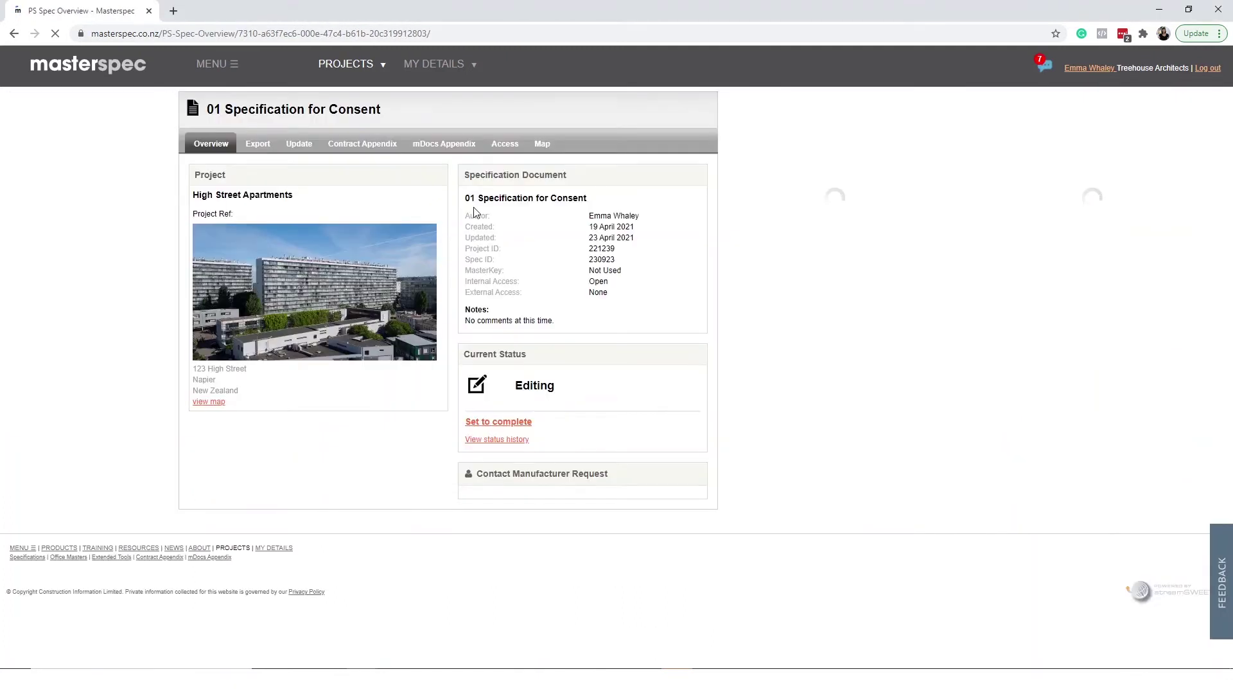
pyautogui.click(466, 150)
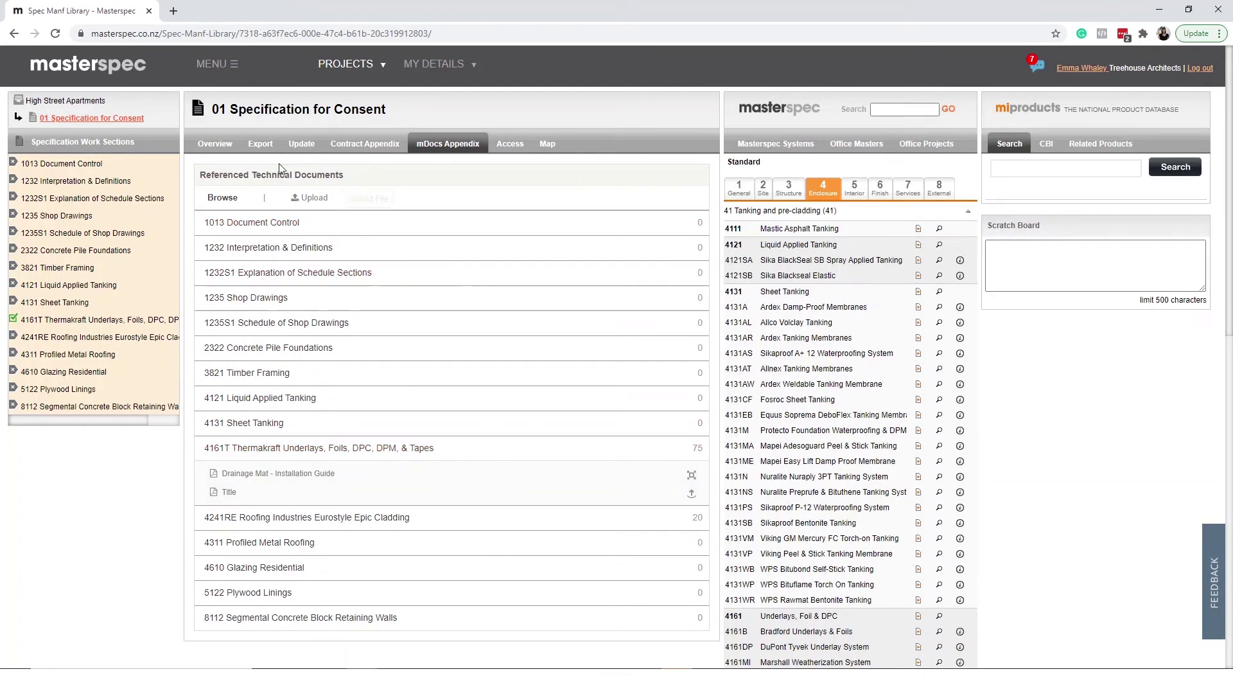
# Set the export format to PDF with Manufacturer Information included.
pyautogui.click(265, 148)
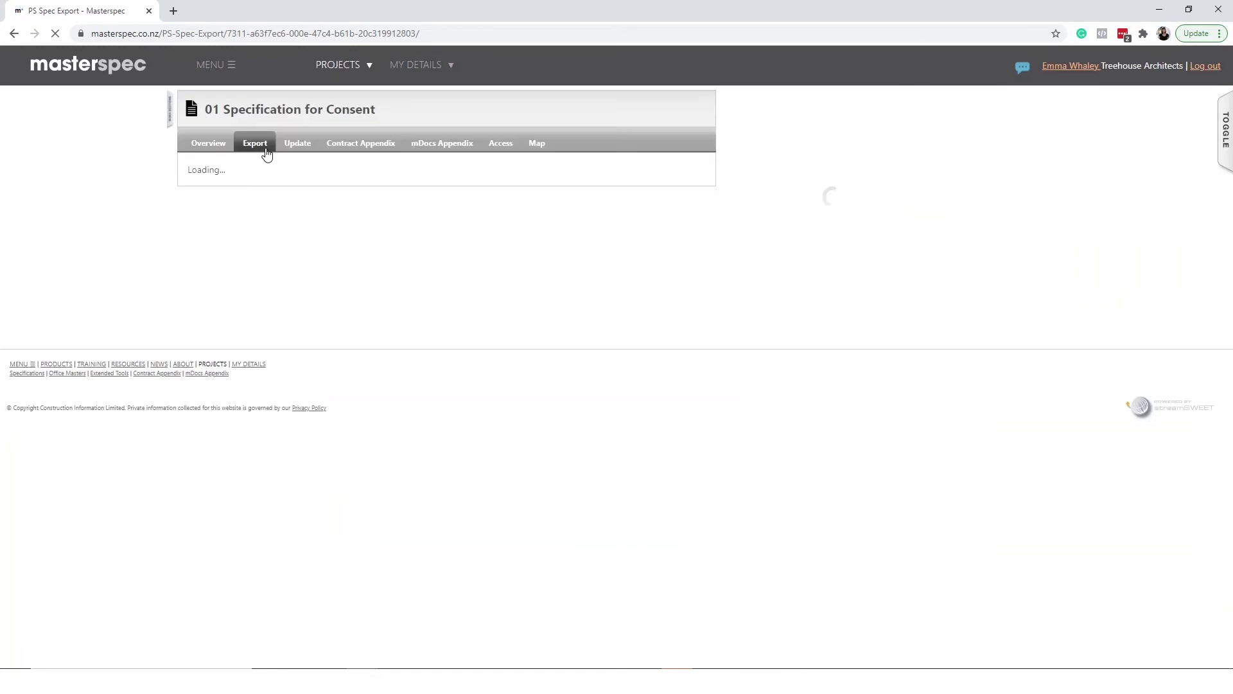
pyautogui.click(341, 214)
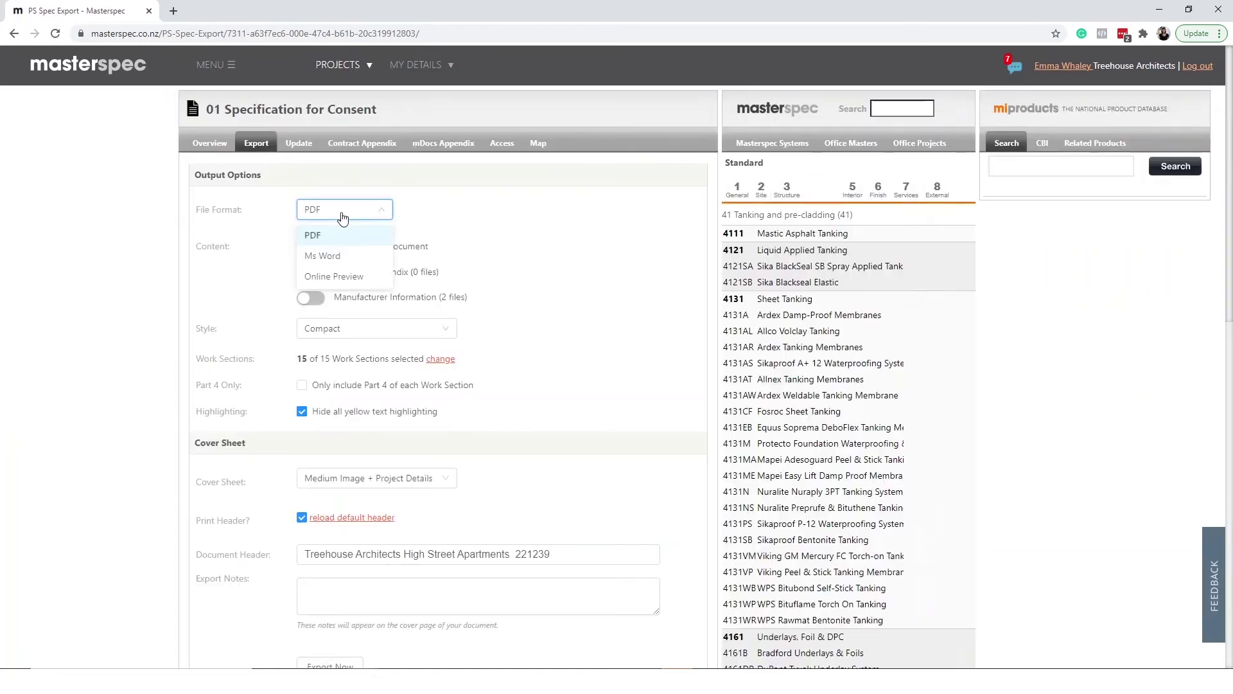
pyautogui.click(336, 241)
pyautogui.click(315, 298)
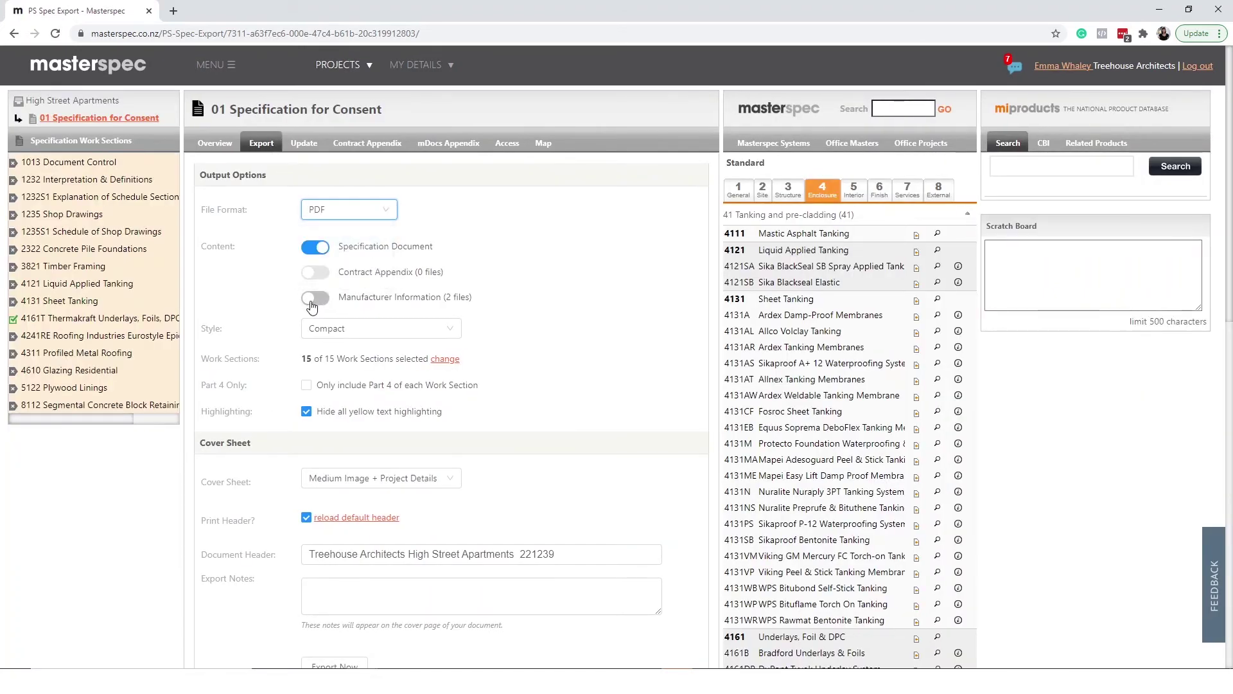
pyautogui.scroll(-3, 393, 384)
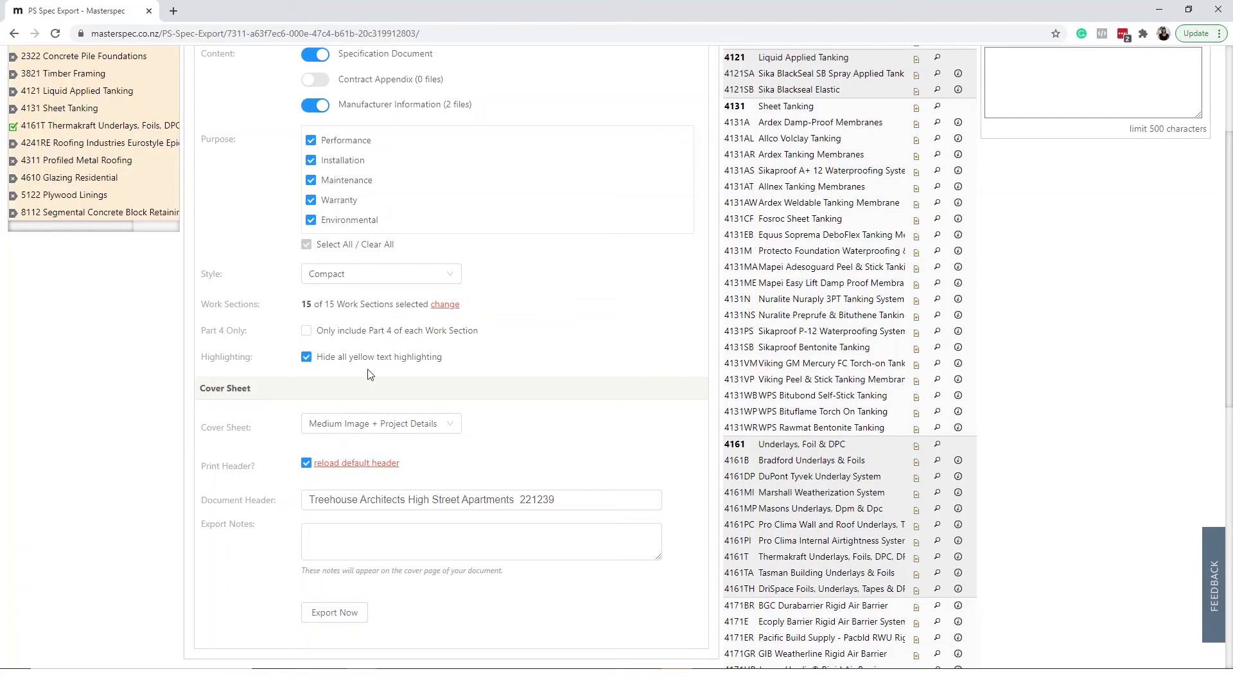
pyautogui.scroll(2, 337, 258)
# Adjust the document Purpose checkboxes and run Export Now to generate the PDF.
pyautogui.click(311, 348)
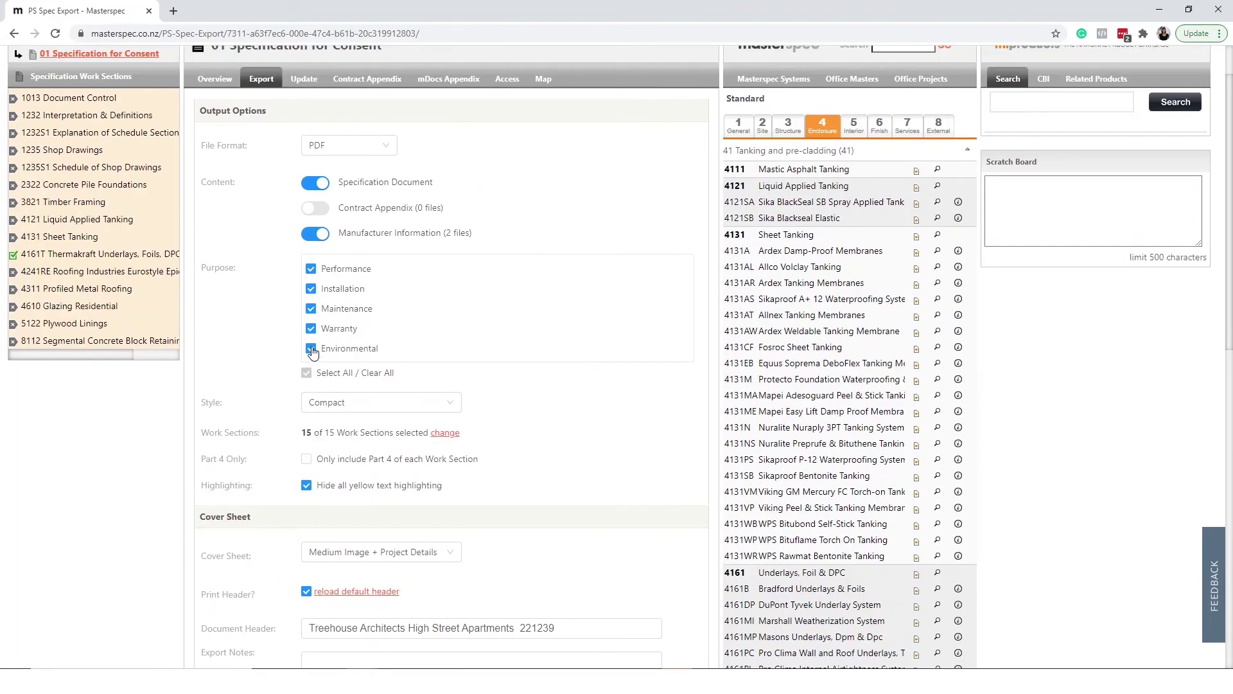
pyautogui.click(311, 329)
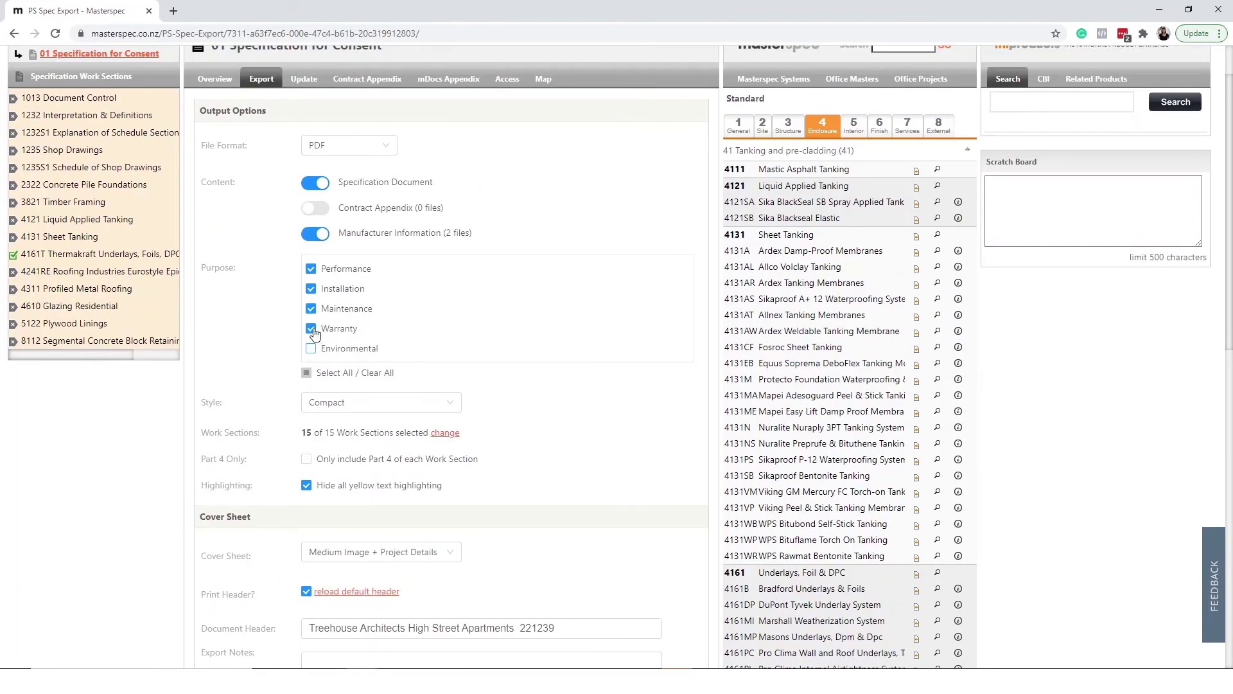
pyautogui.click(311, 289)
pyautogui.click(311, 269)
pyautogui.click(311, 289)
pyautogui.click(311, 269)
pyautogui.click(311, 289)
pyautogui.click(310, 309)
pyautogui.click(311, 348)
pyautogui.scroll(-5, 385, 422)
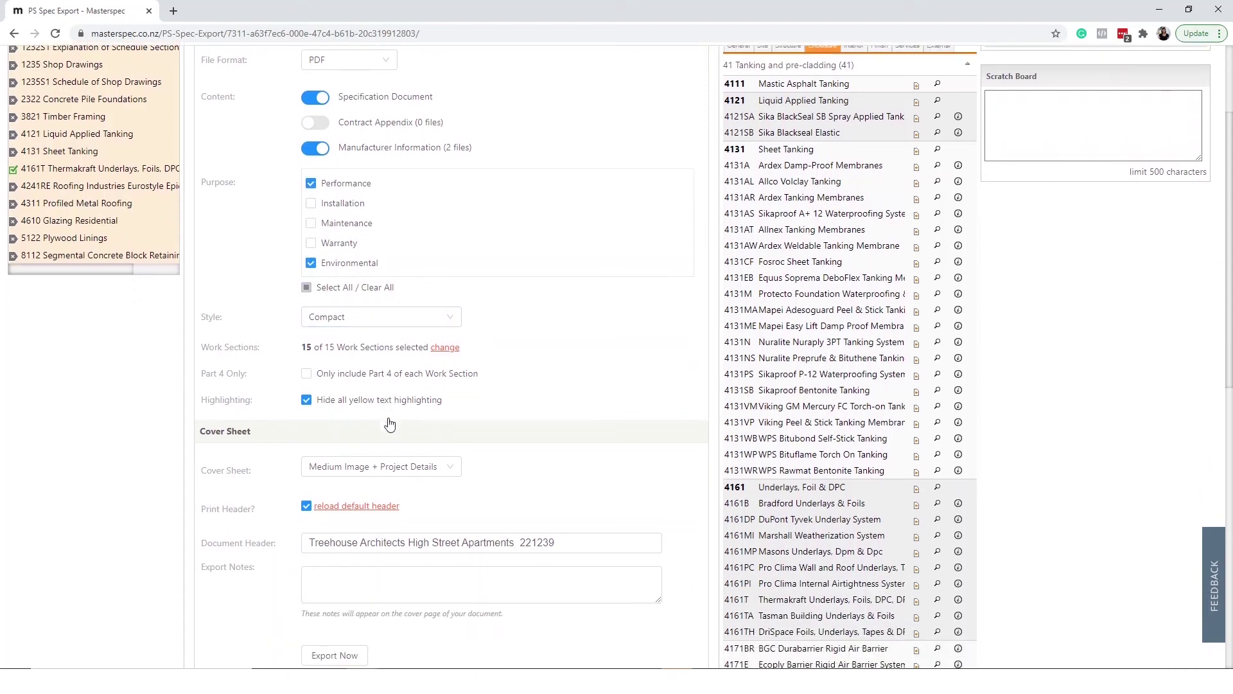
pyautogui.click(341, 551)
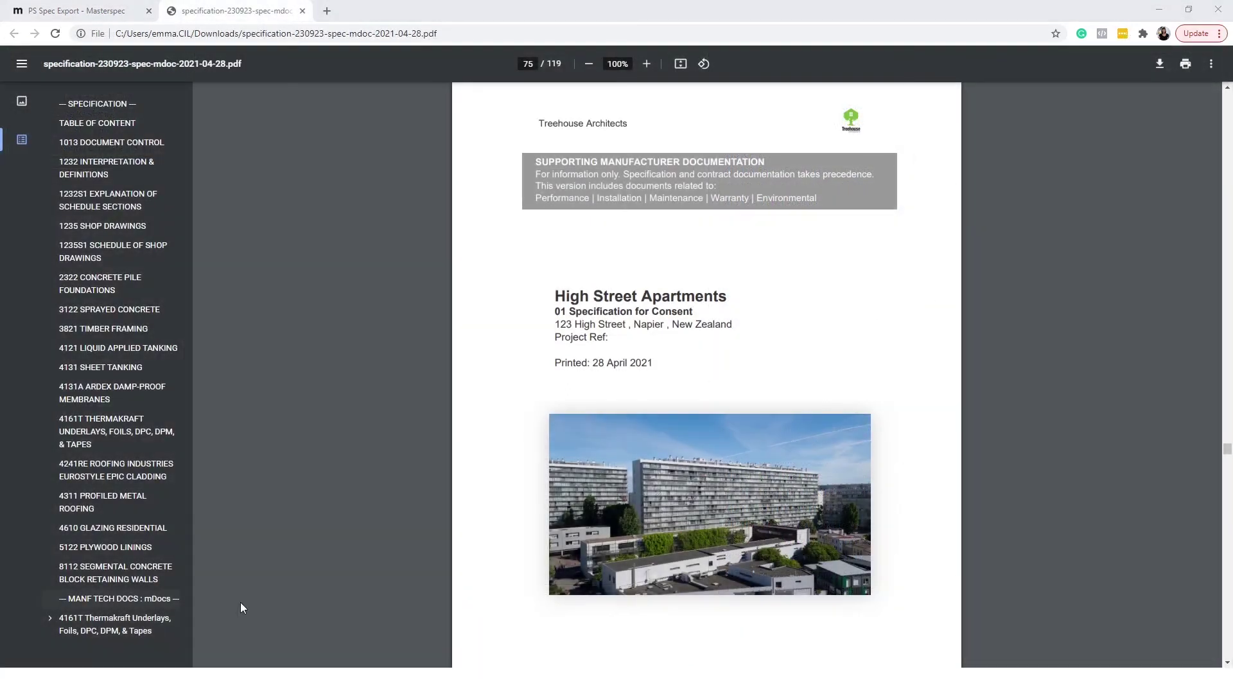
# Scroll the exported PDF to page 78, showing the embedded Drainage Mat installation guide.
pyautogui.scroll(-10, 1092, 528)
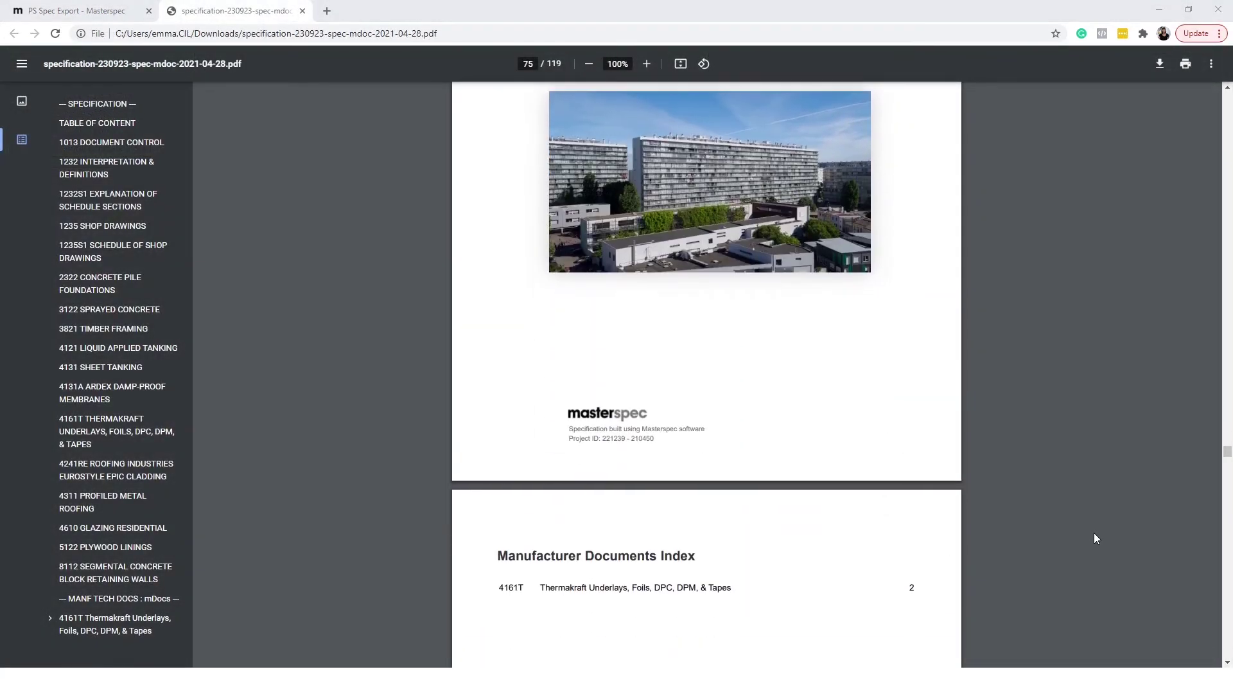
pyautogui.scroll(-5, 1094, 534)
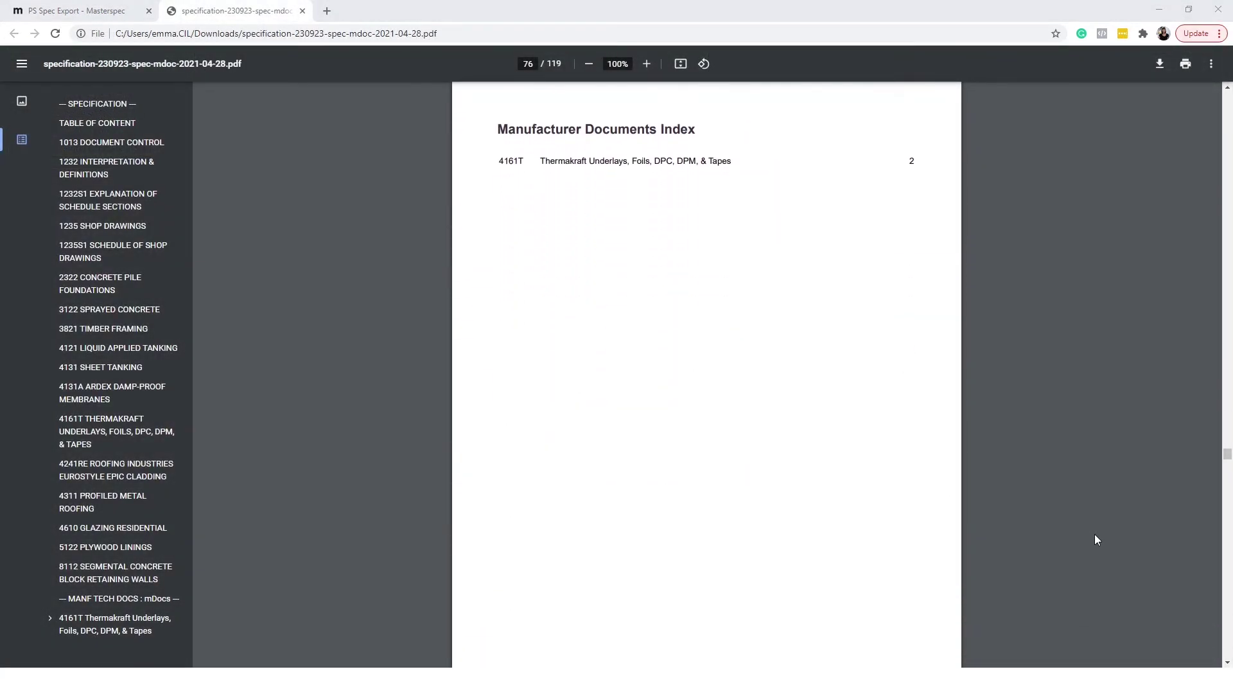
pyautogui.scroll(-6, 1095, 534)
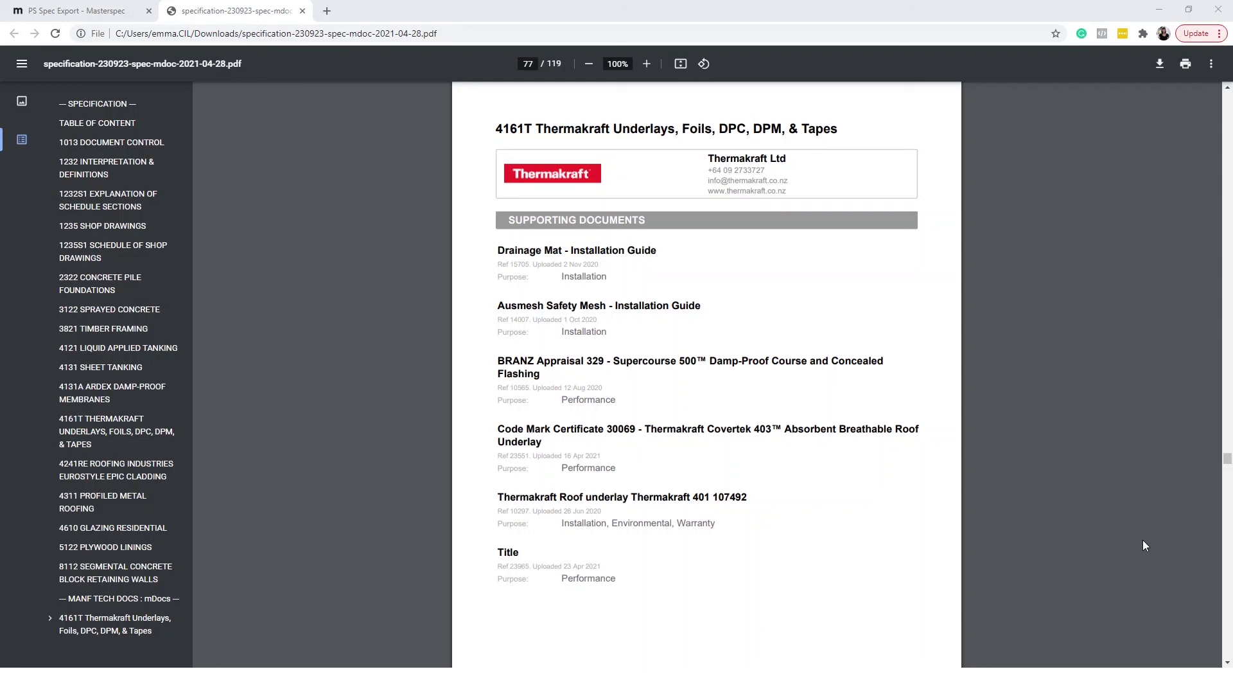
pyautogui.scroll(-5, 1143, 544)
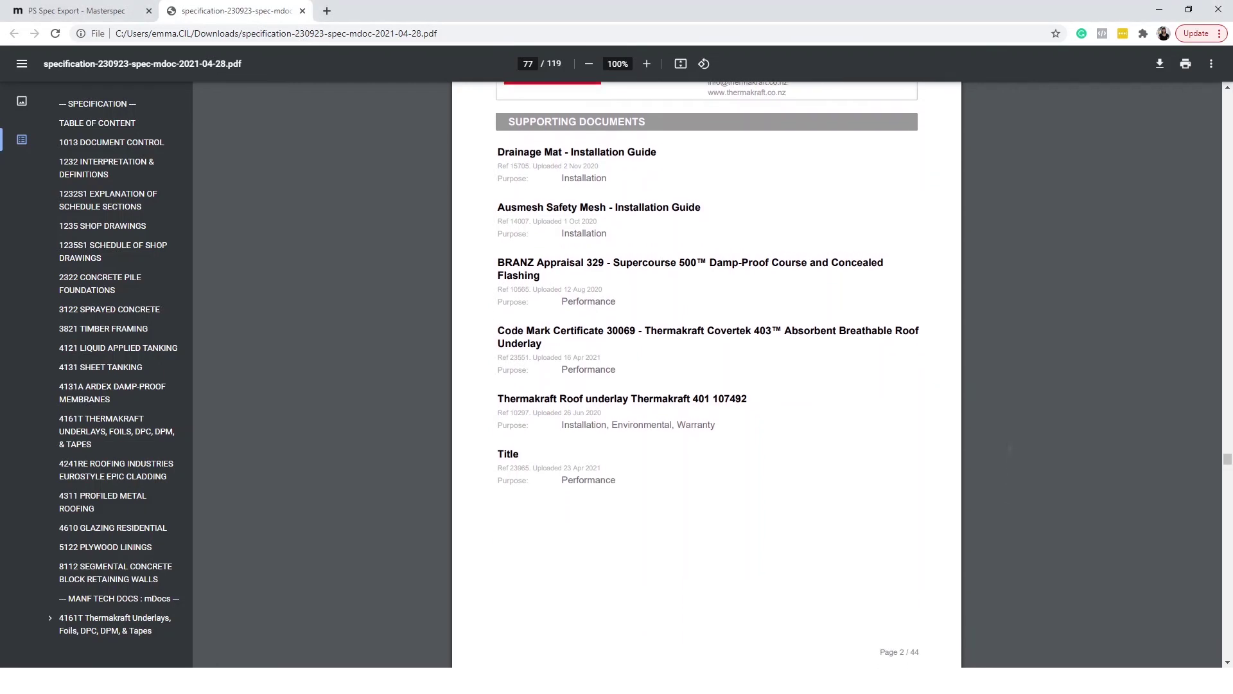
pyautogui.scroll(-7, 707, 373)
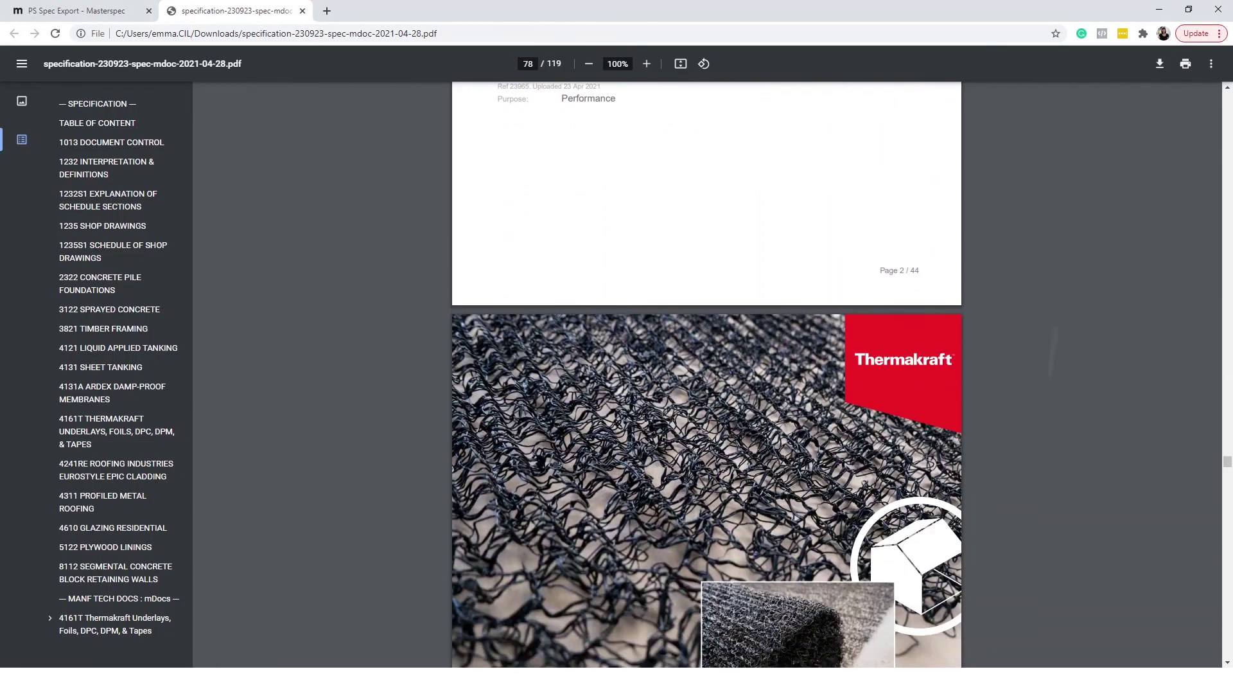
pyautogui.scroll(-8, 707, 373)
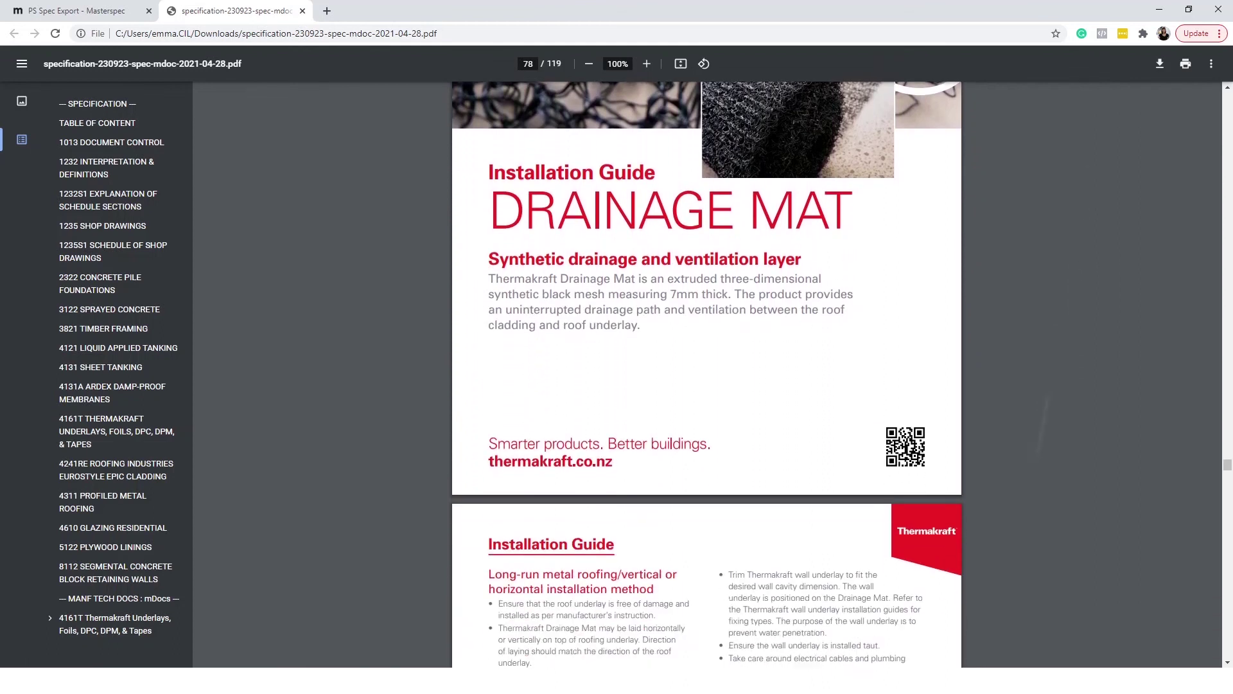